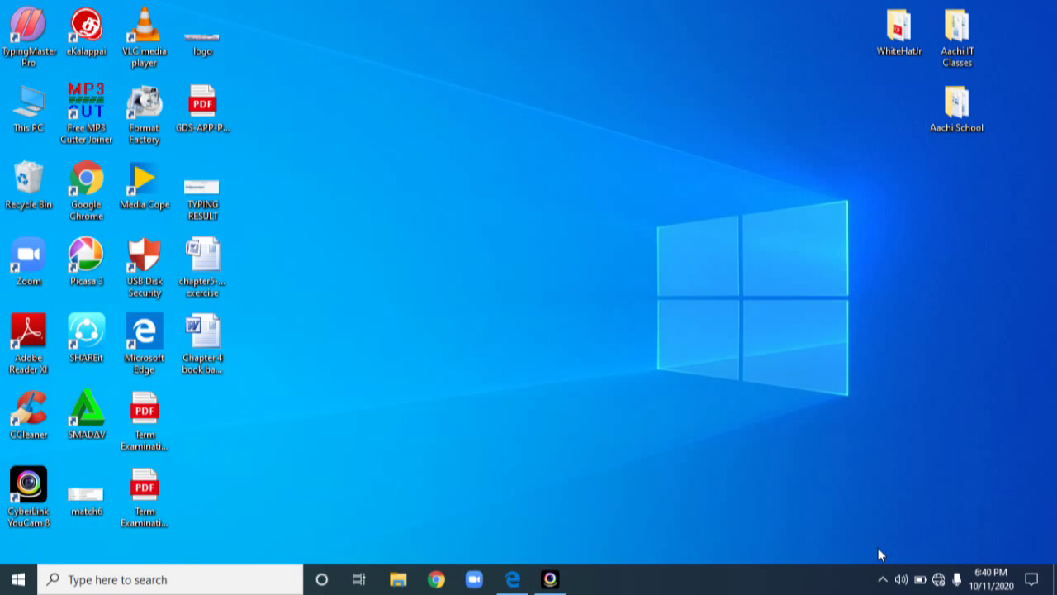
Open the Windows 10 Start menu from the taskbar.
left_click(18, 582)
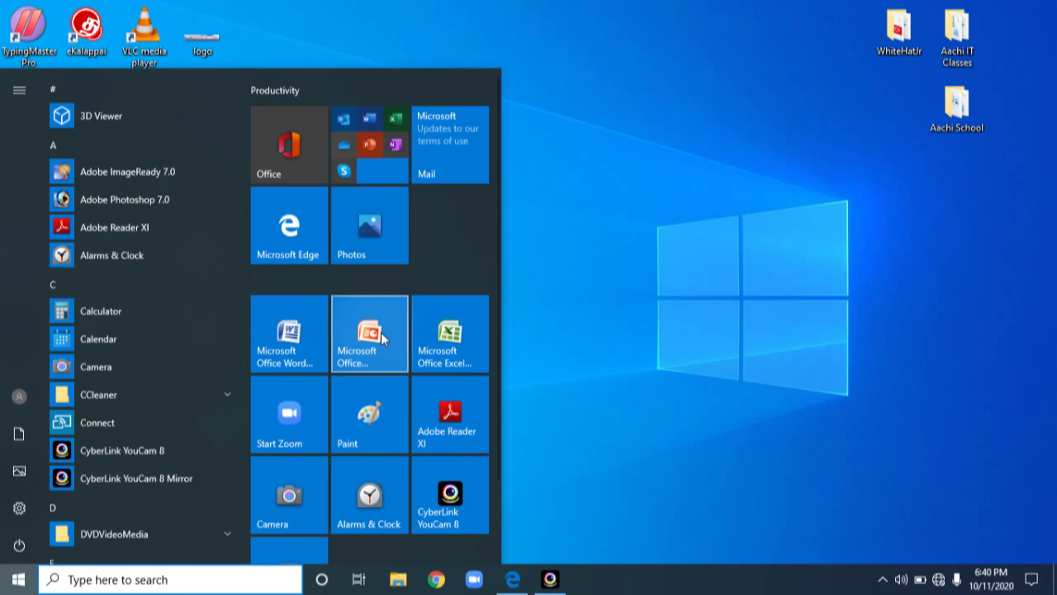
Launch PowerPoint 2007 from its Microsoft Office PowerPoint tile.
left_click(381, 334)
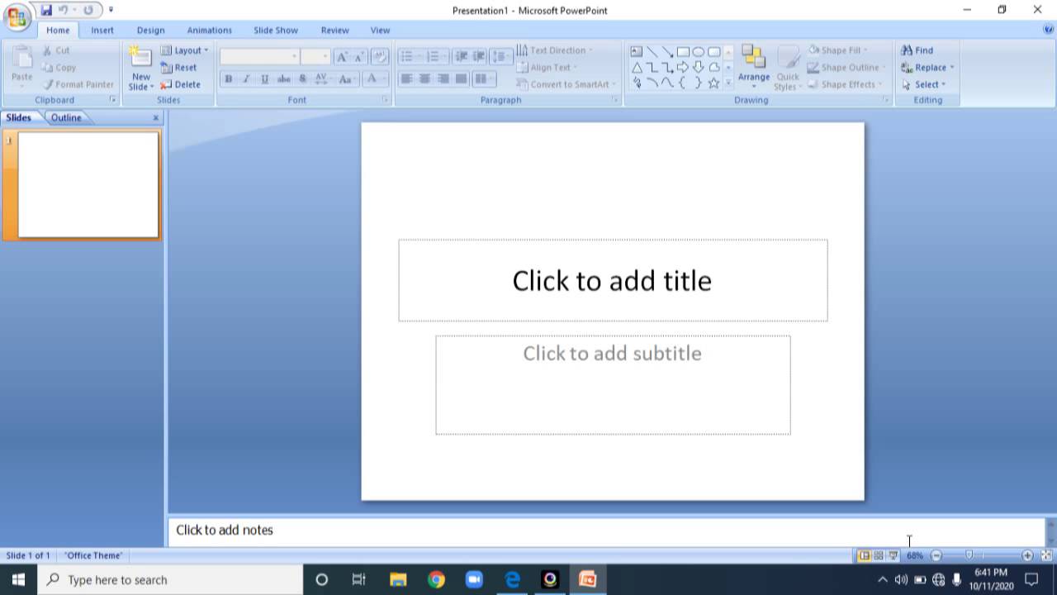
left_click(864, 556)
Switch the presentation to Normal view from the View tab.
left_click(380, 33)
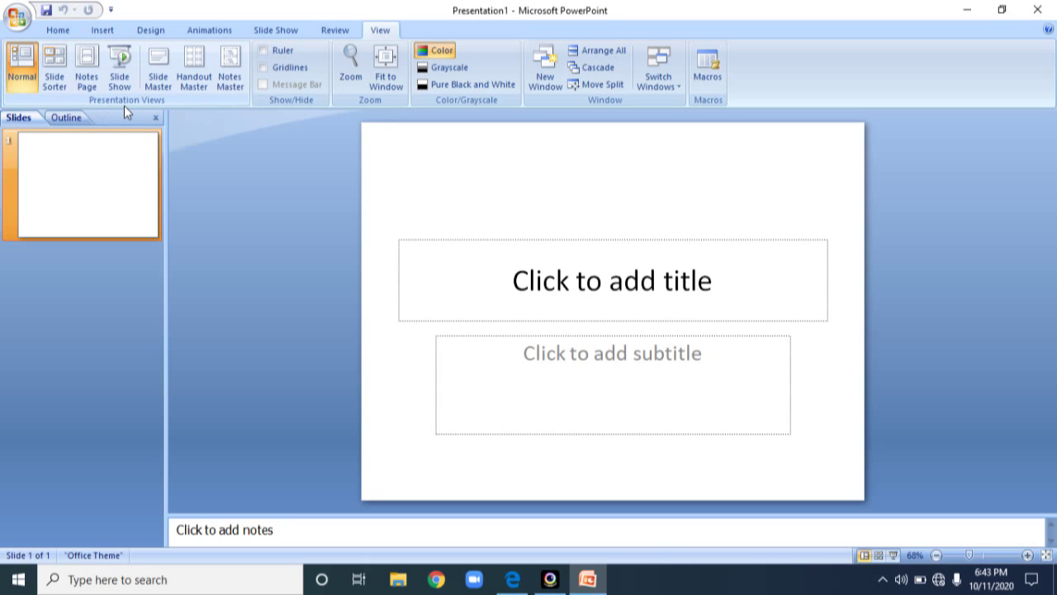
left_click(29, 80)
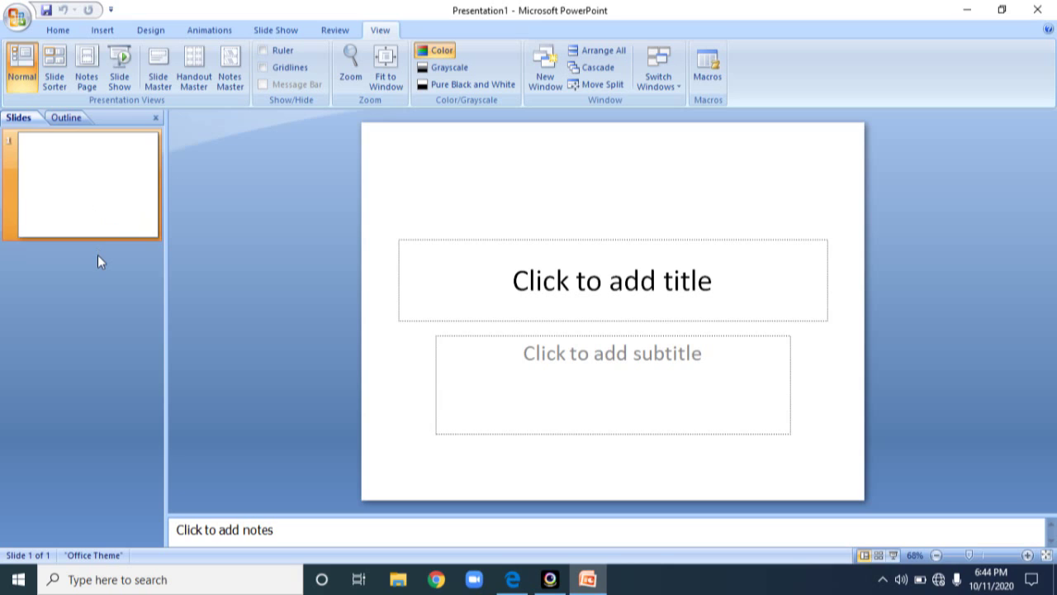
Insert a Title and Content slide after the title slide, then return to slide 1's title.
right_click(103, 280)
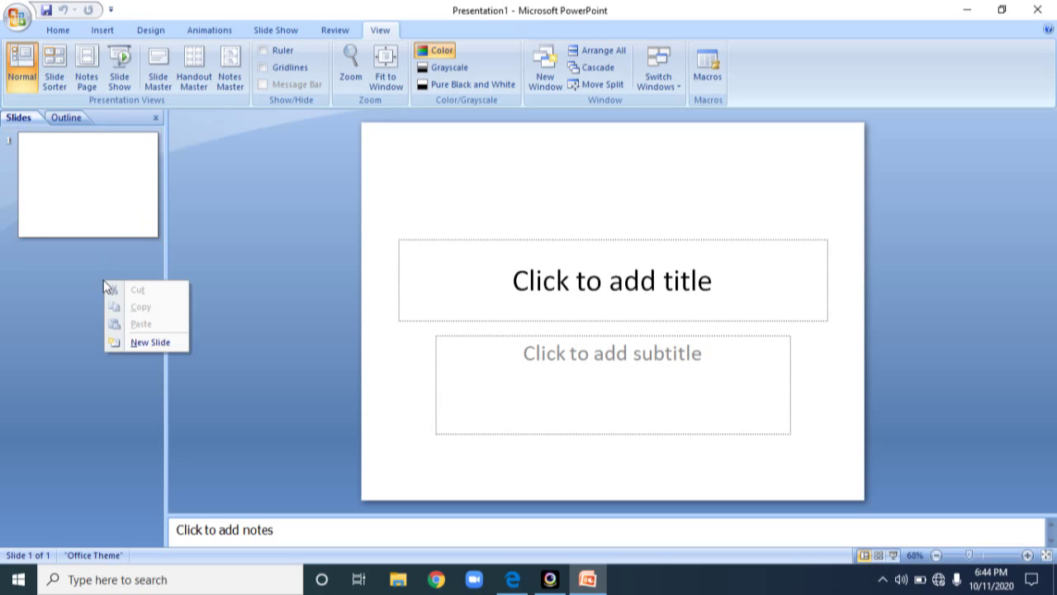
left_click(146, 342)
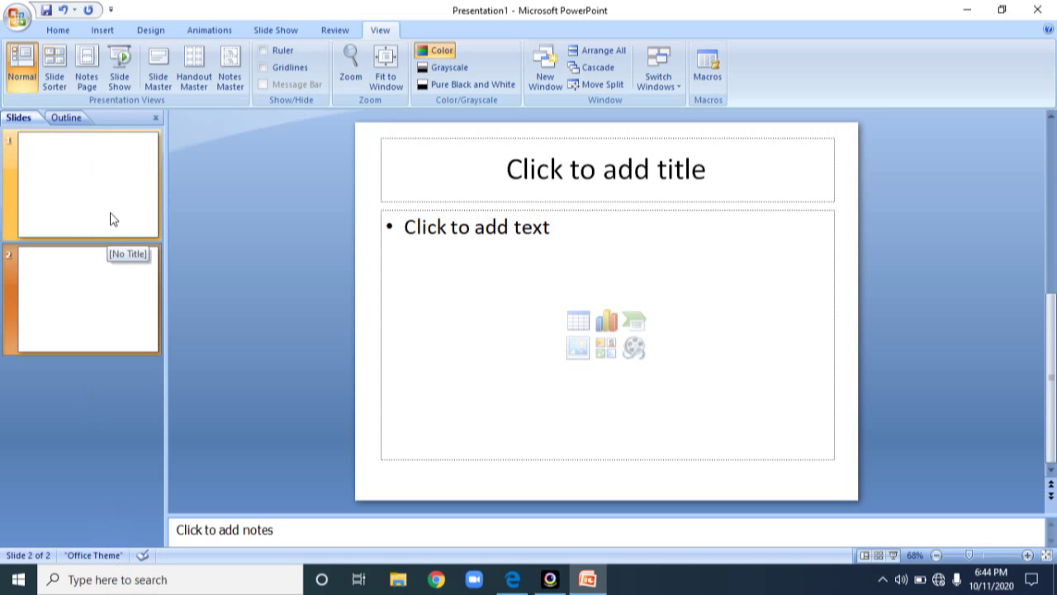
left_click(518, 283)
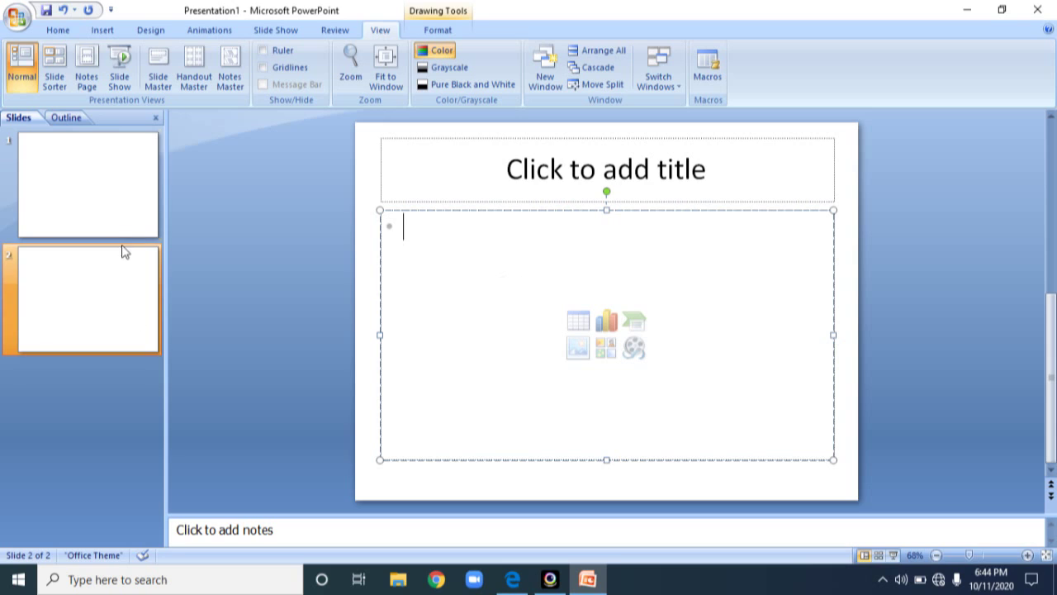
left_click(118, 201)
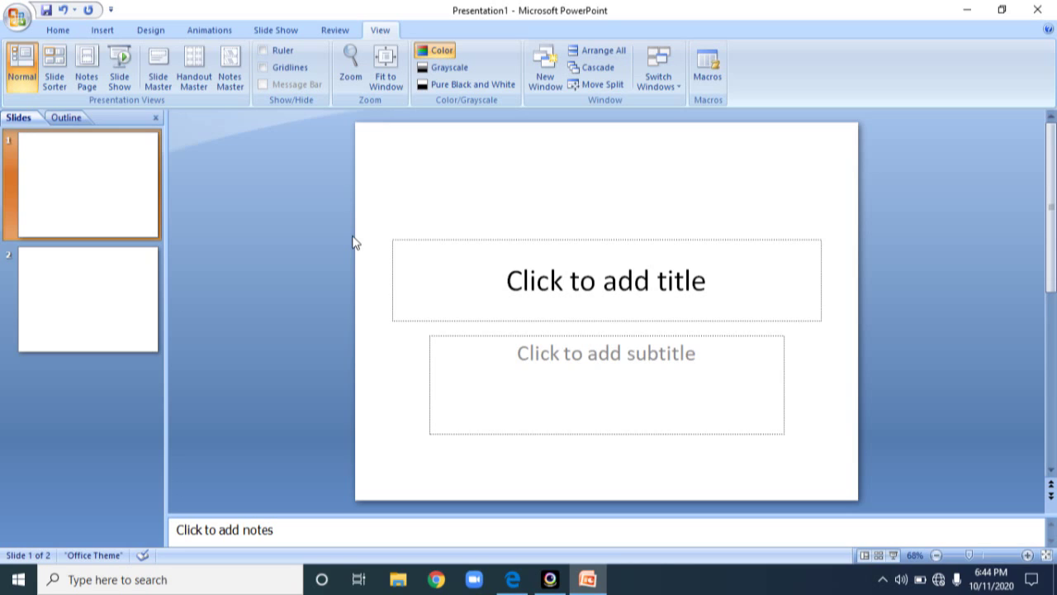
left_click(553, 290)
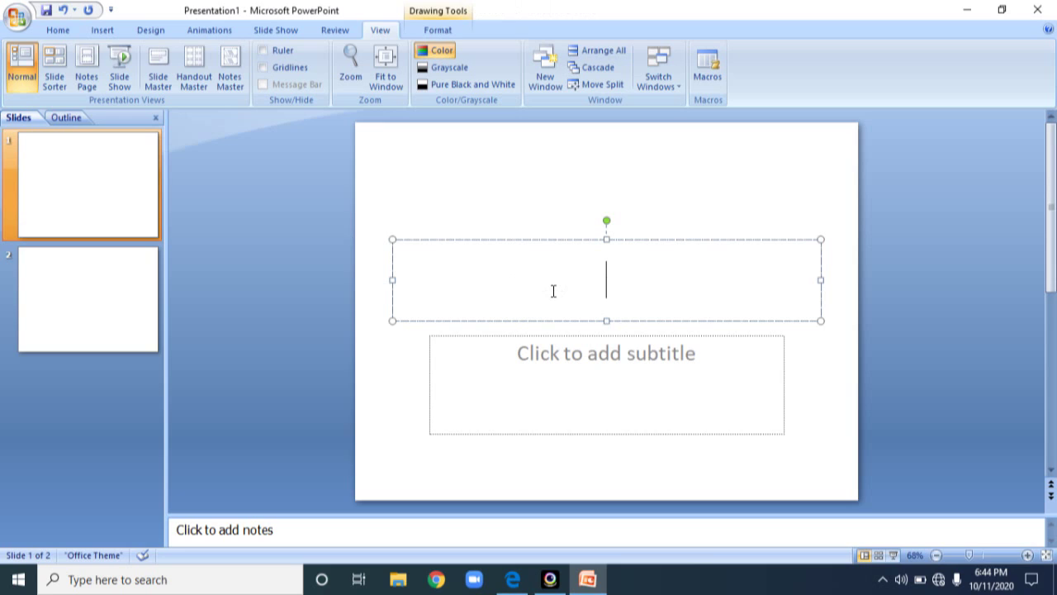
Title the first slide 'dkidflak' and drag the notes splitter up to enlarge the notes area.
type("dkidflak")
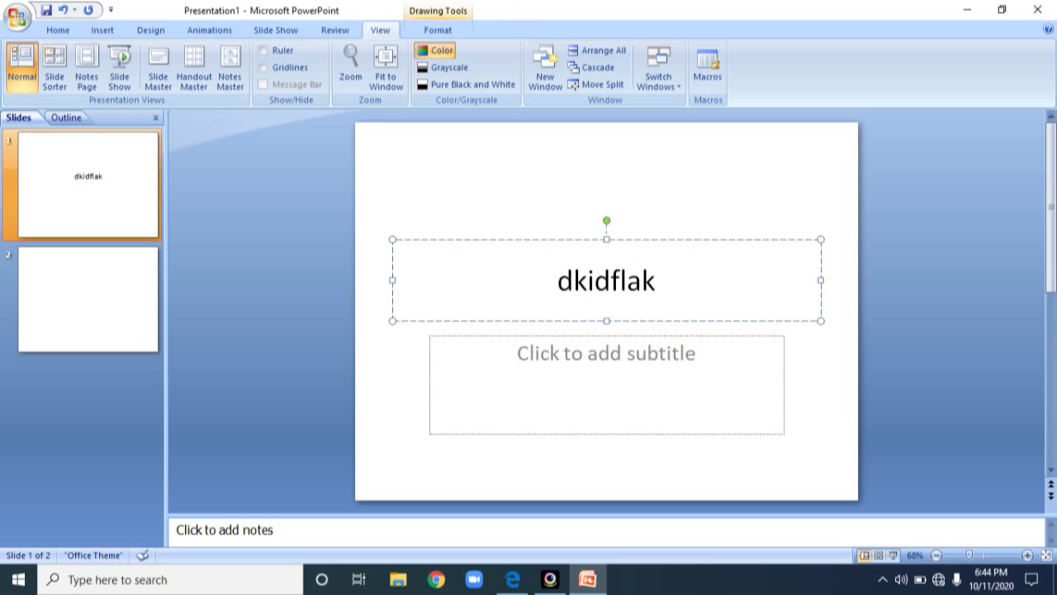
left_click(502, 413)
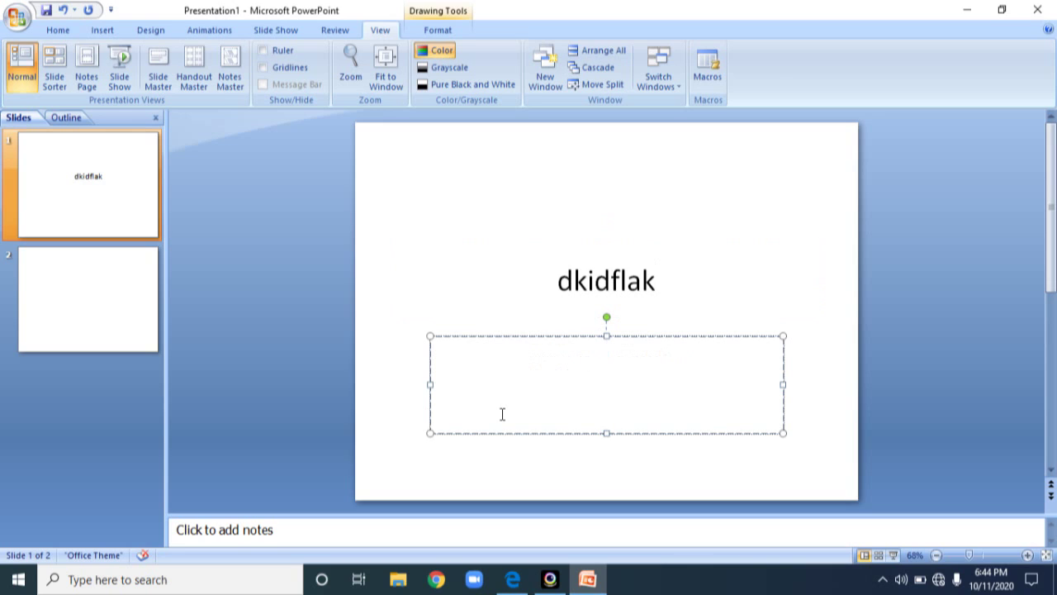
left_click(282, 532)
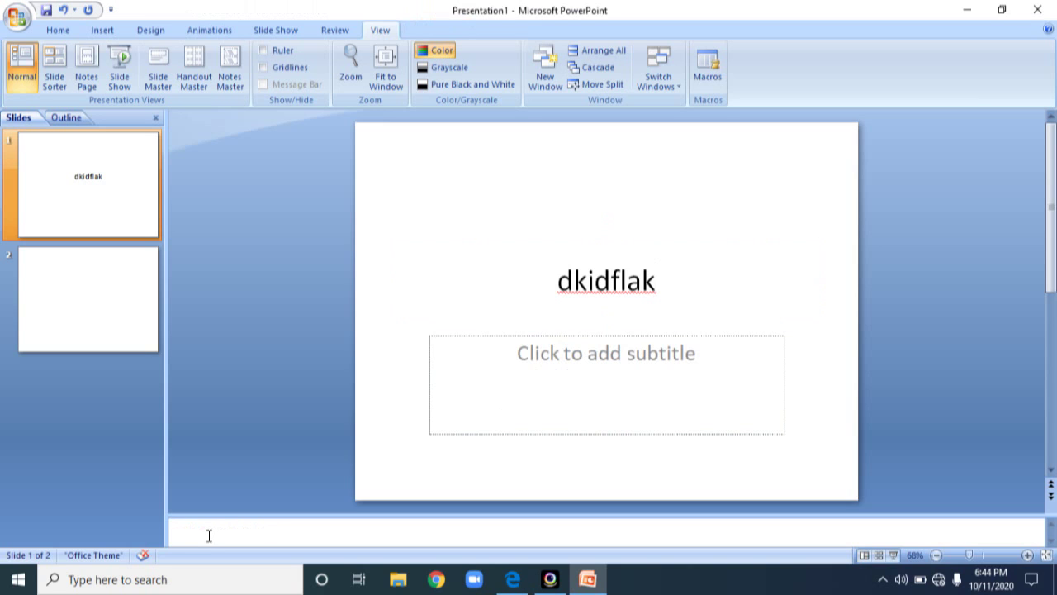
left_click_drag(225, 498, 224, 453)
Click into slide 1's subtitle and notes areas, then display the empty second slide.
left_click(587, 224)
left_click(540, 345)
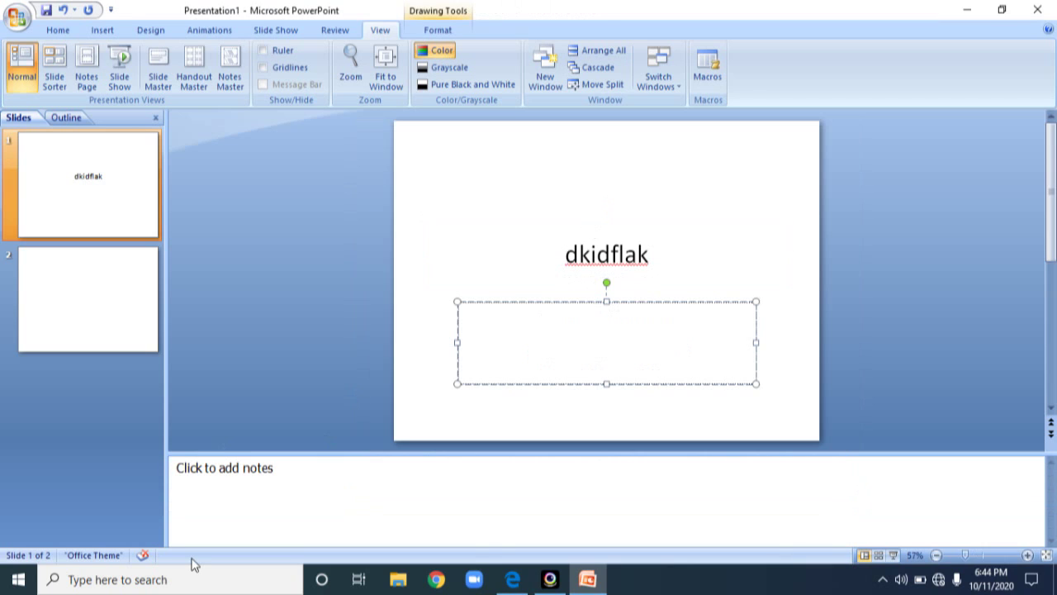
left_click(255, 496)
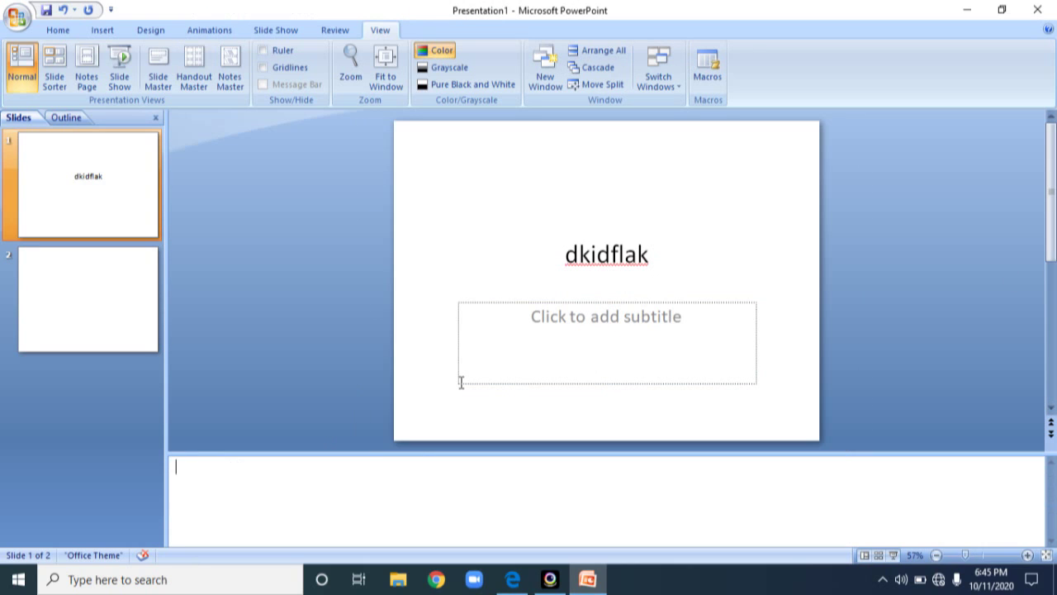
left_click(93, 312)
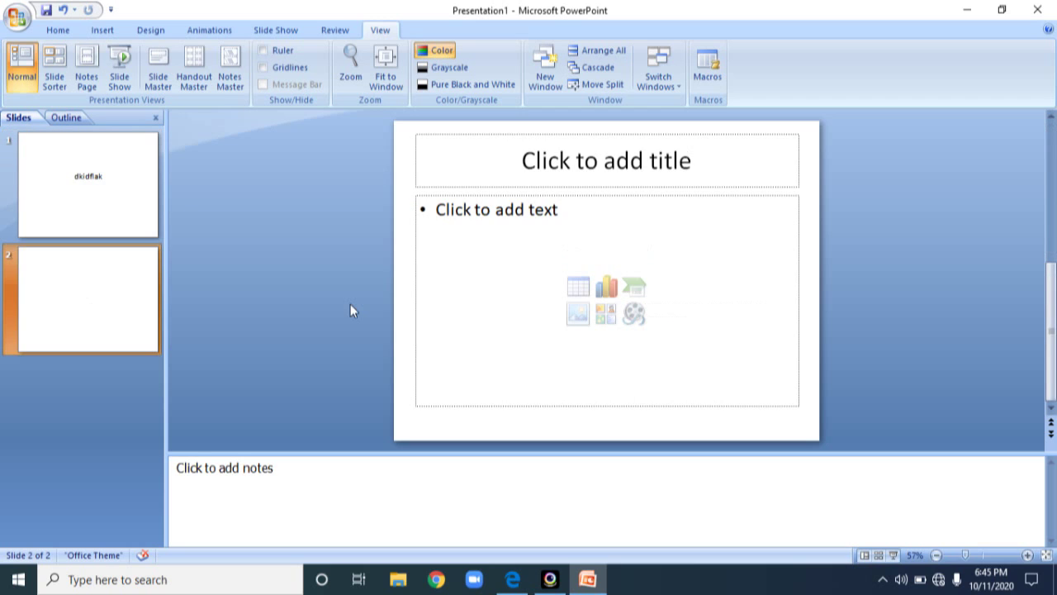
left_click(514, 316)
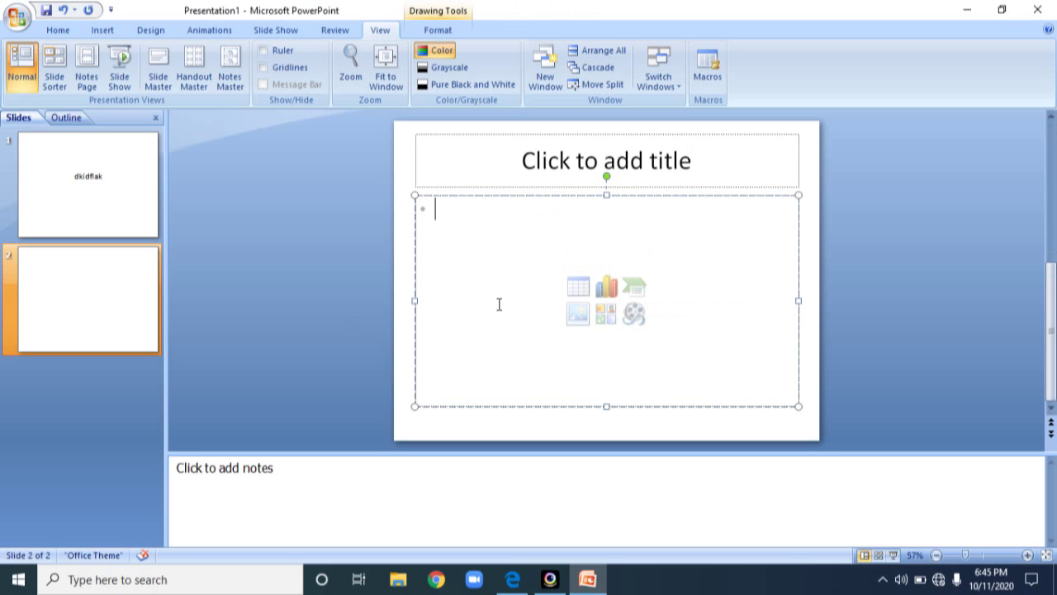
left_click(323, 488)
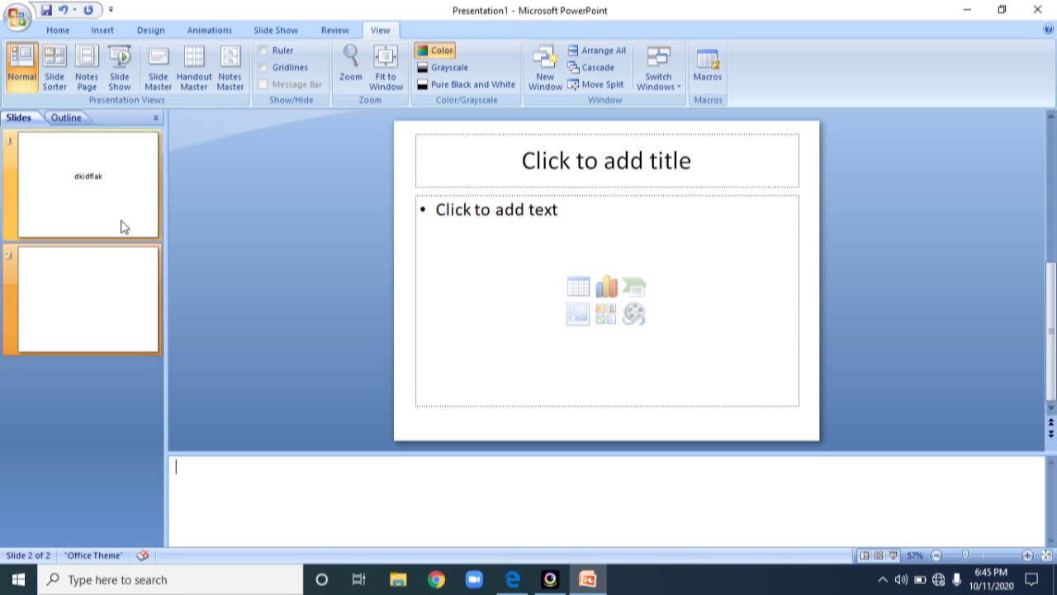
Switch to Slide Sorter and drag the blank slide ahead of the 'dkidflak' slide.
left_click(53, 78)
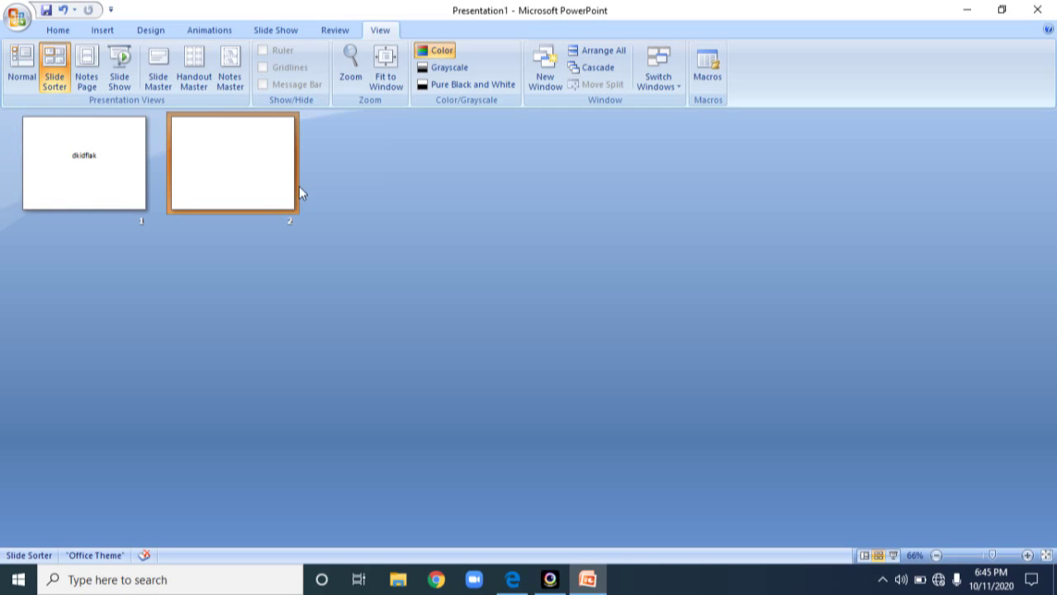
left_click(118, 190)
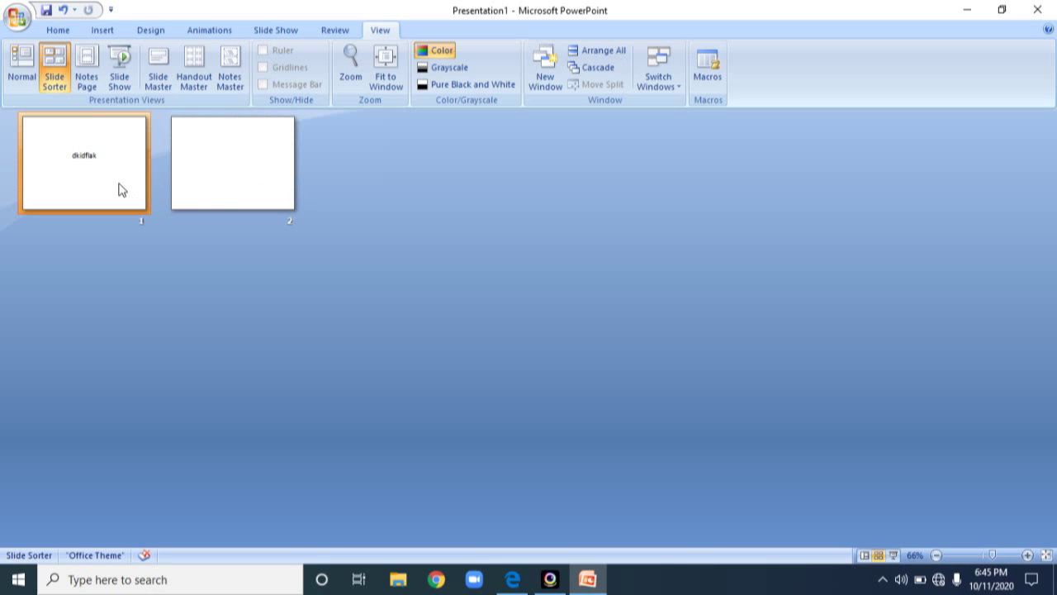
left_click(269, 198)
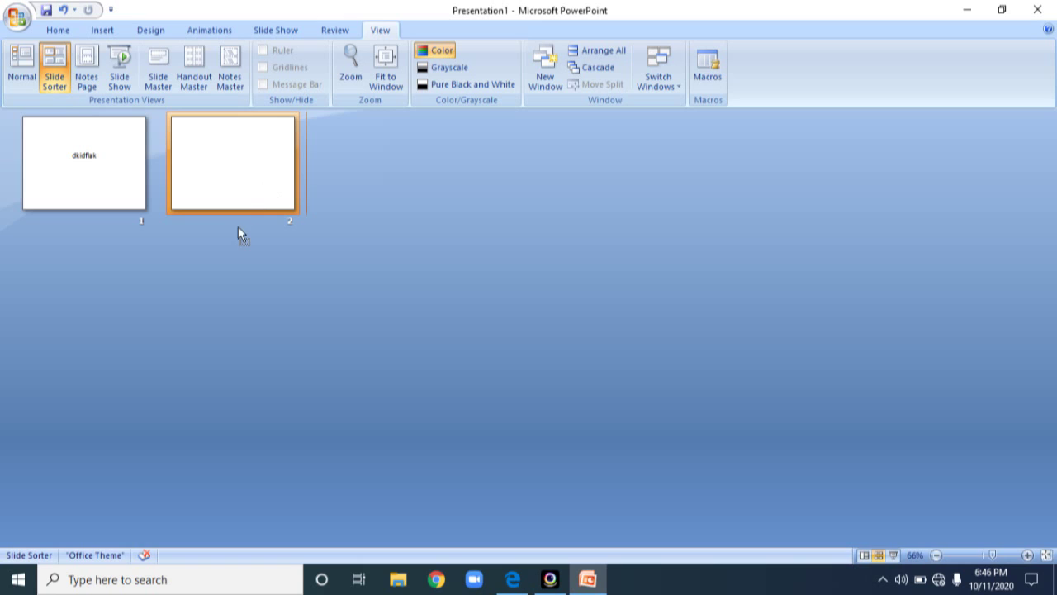
left_click_drag(280, 158, 4, 172)
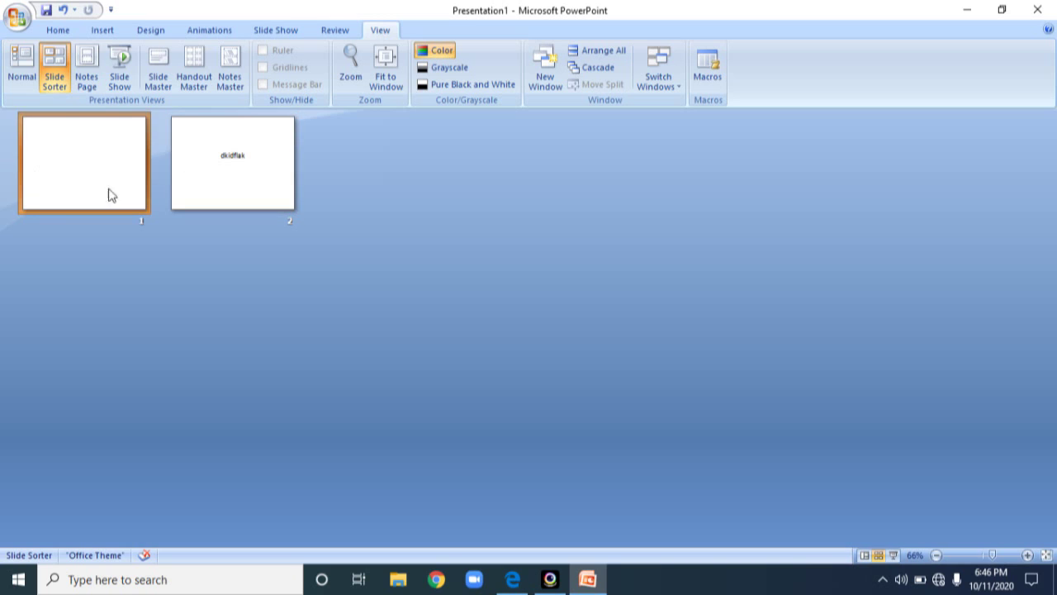
Move the blank slide back after 'dkidflak', then delete the 'dkidflak' slide.
mouse_move(248, 189)
left_mouse_down()
mouse_move(232, 213)
mouse_move(9, 215)
left_mouse_up()
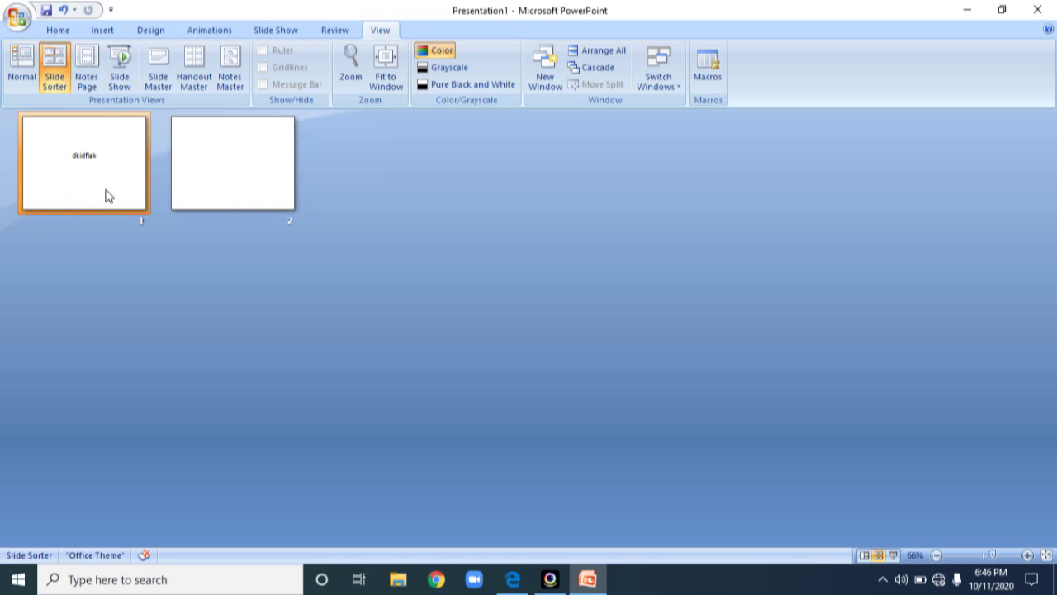
right_click(130, 184)
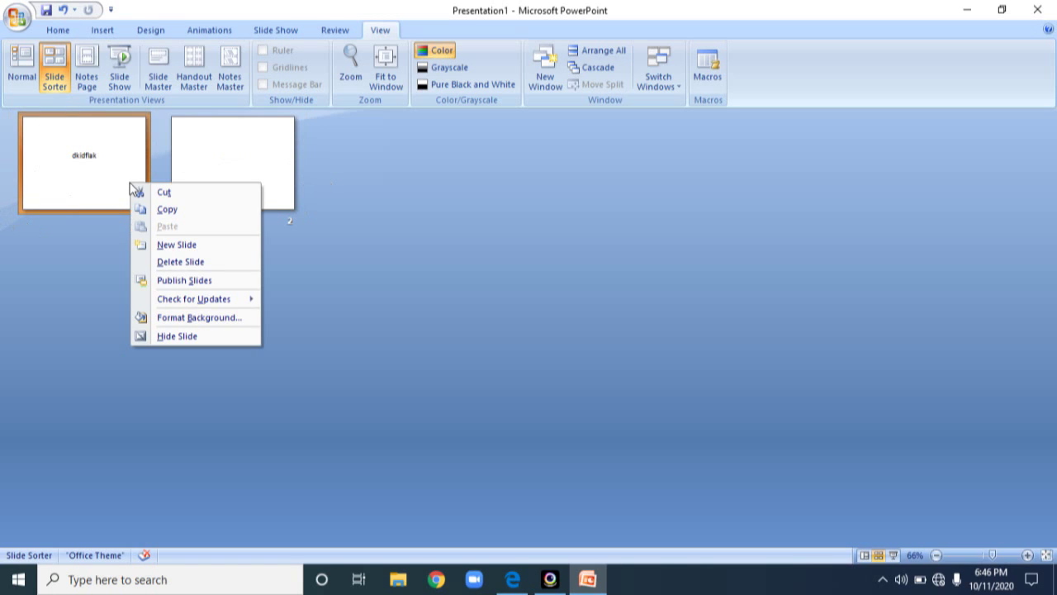
left_click(183, 257)
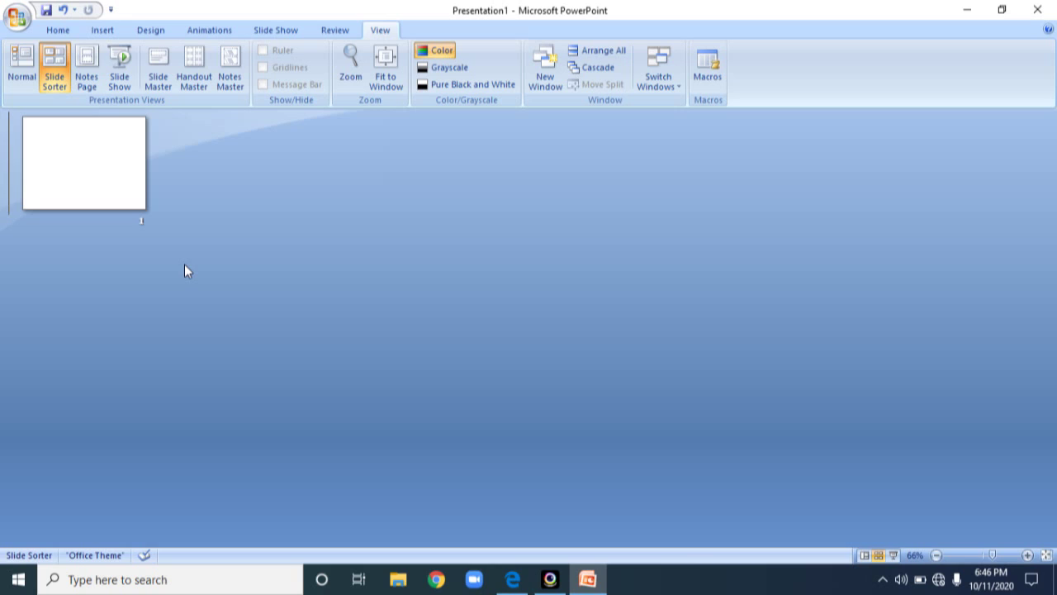
left_click(106, 203)
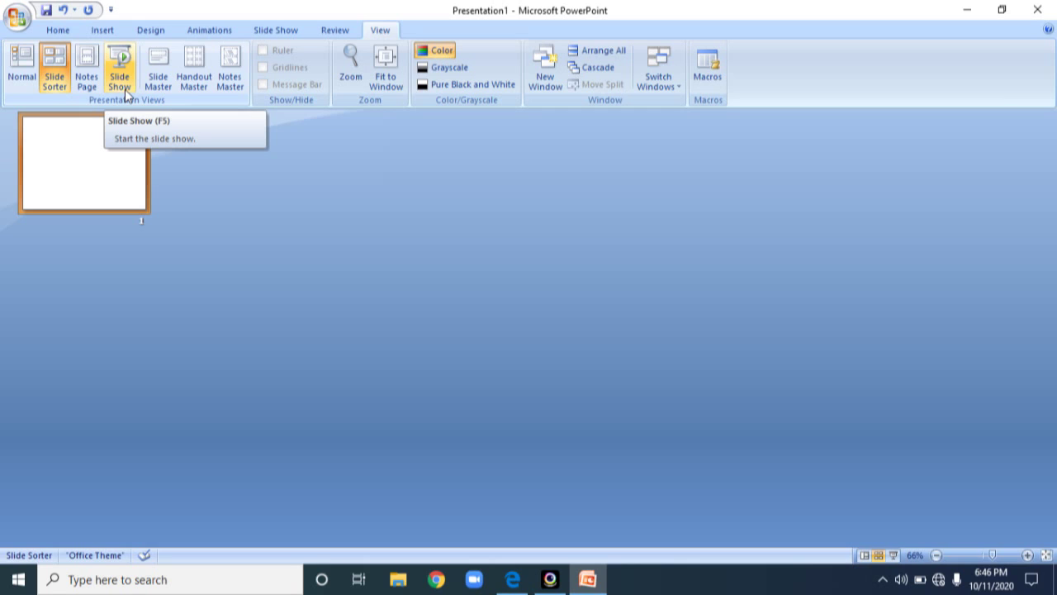
Start the slide show and advance past the single blank slide to the end.
left_click(122, 80)
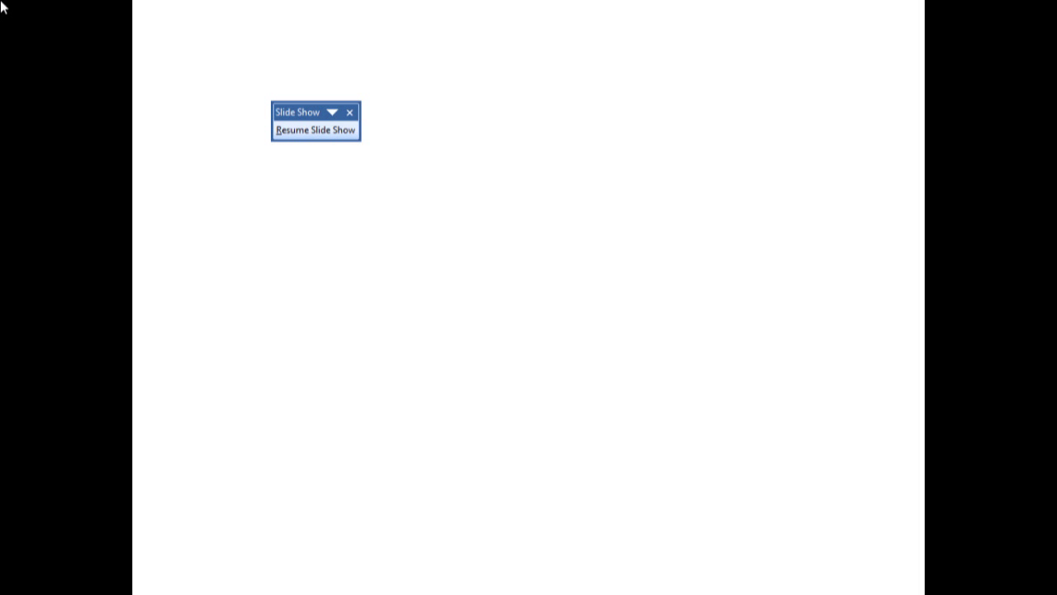
key("Right")
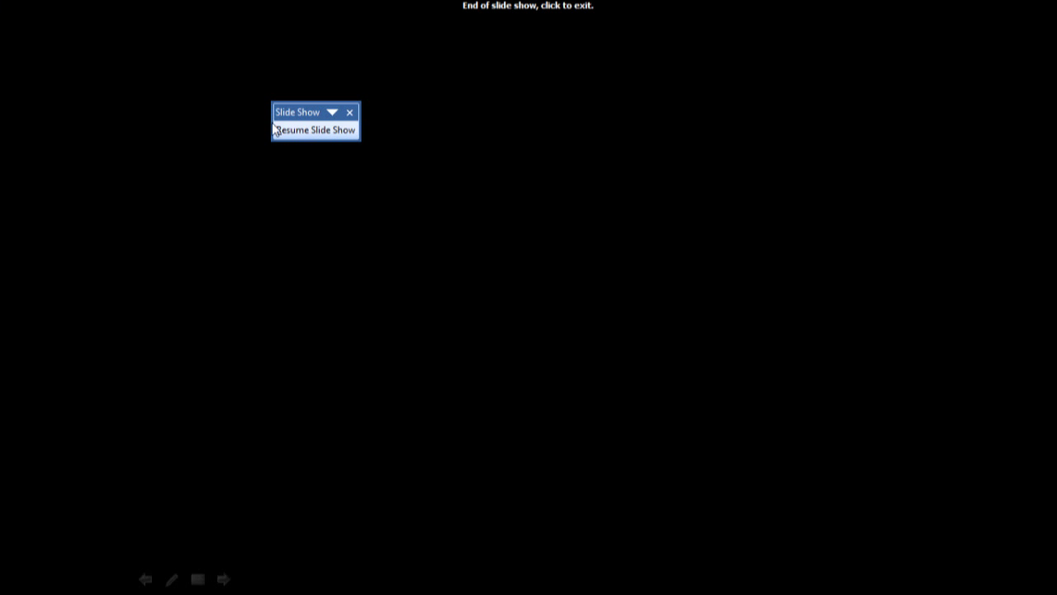
Exit the finished show back to Slide Sorter and minimize the PowerPoint window.
left_click(583, 373)
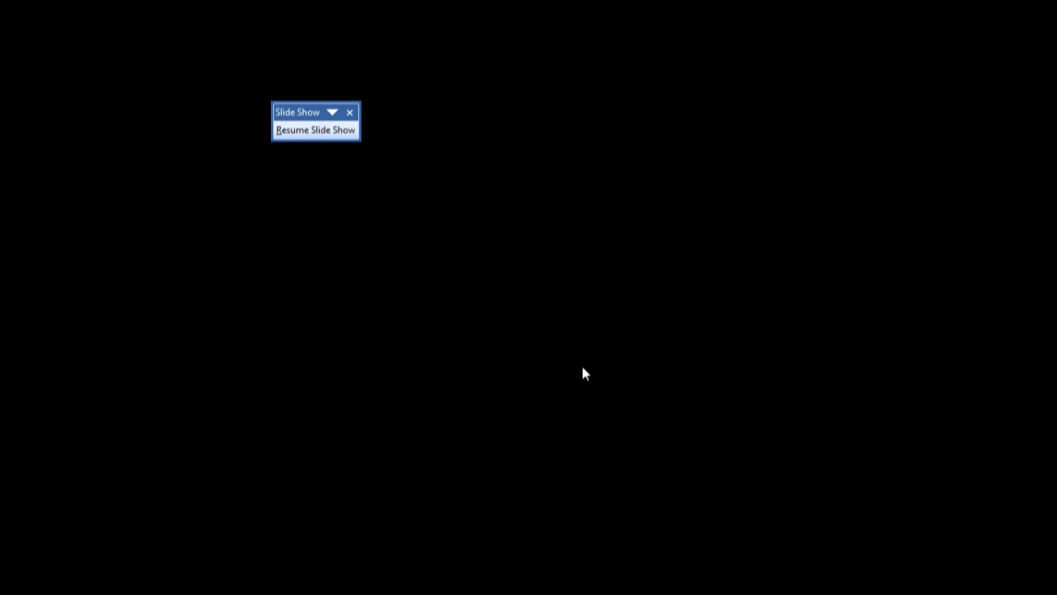
left_click(583, 369)
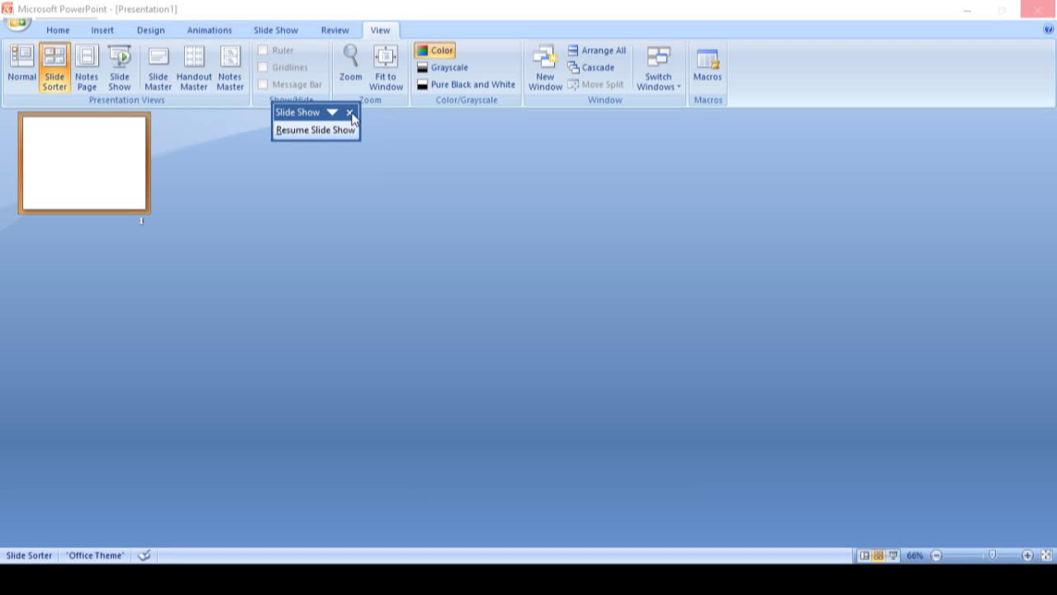
left_click(967, 9)
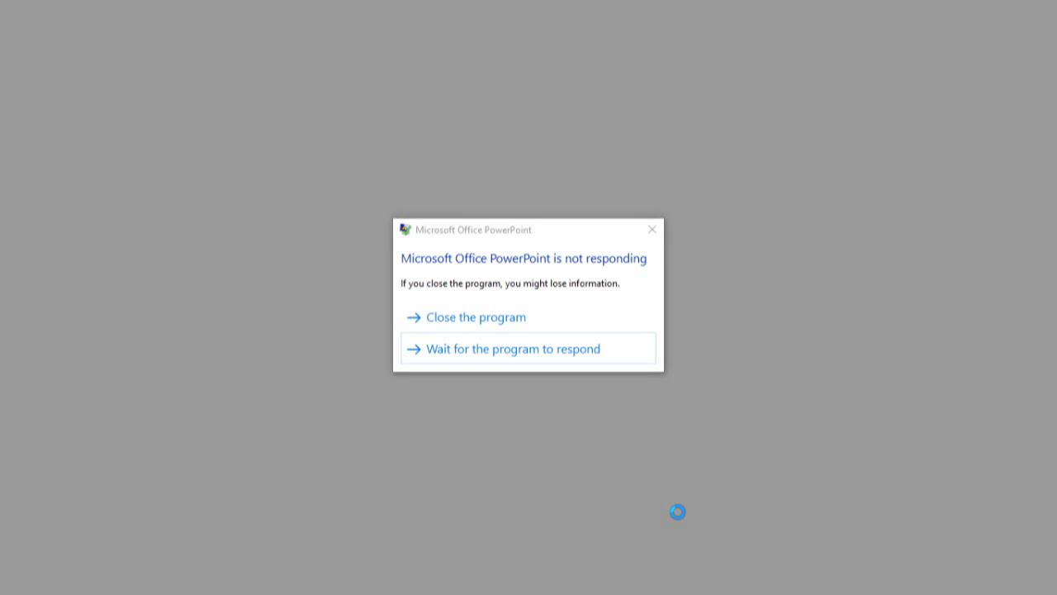
Choose 'Close the program' to end the unresponsive PowerPoint 2007 process.
left_click(508, 317)
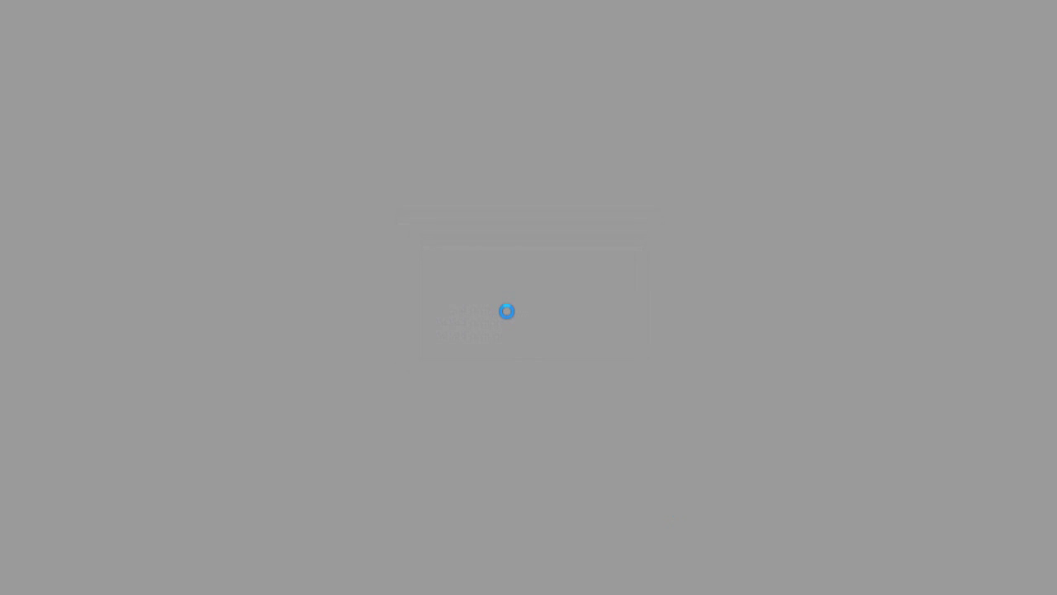